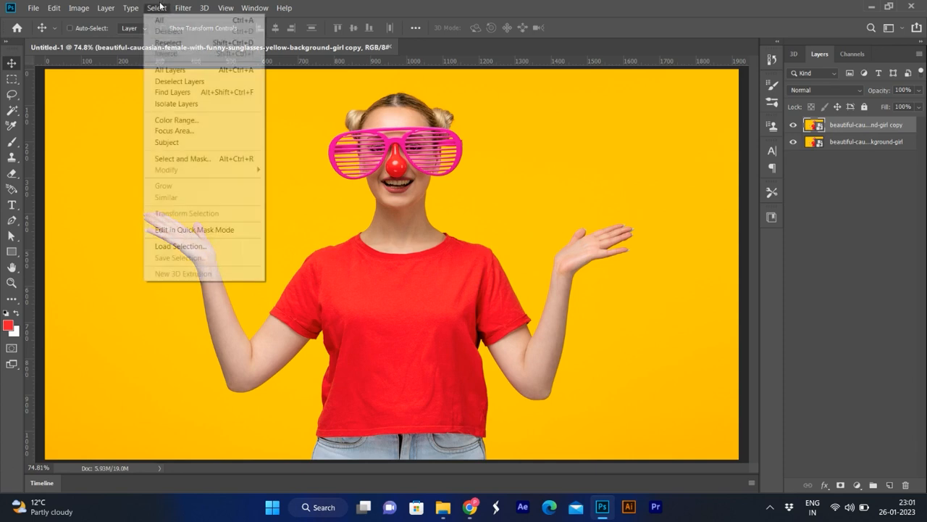
# Step: Select the woman on the duplicate layer with Select Subject and correct the selection around the thumb of her left-side hand using Pen paths
pyautogui.click(224, 142)
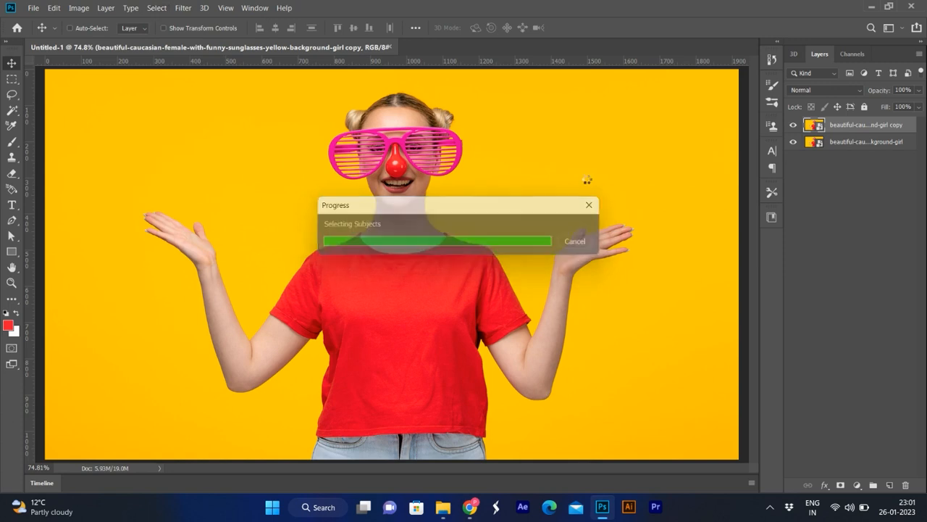
pyautogui.scroll(4, 186, 238)
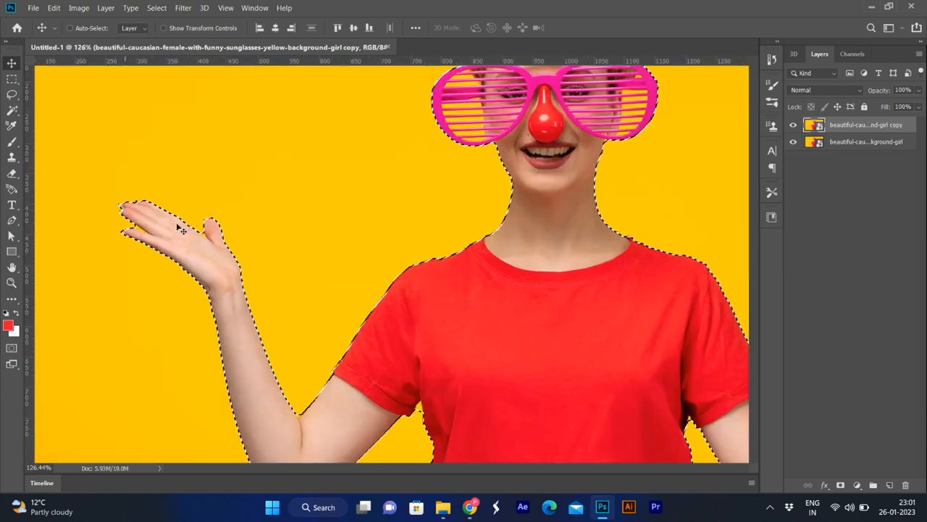
pyautogui.press('p')
pyautogui.scroll(5, 217, 236)
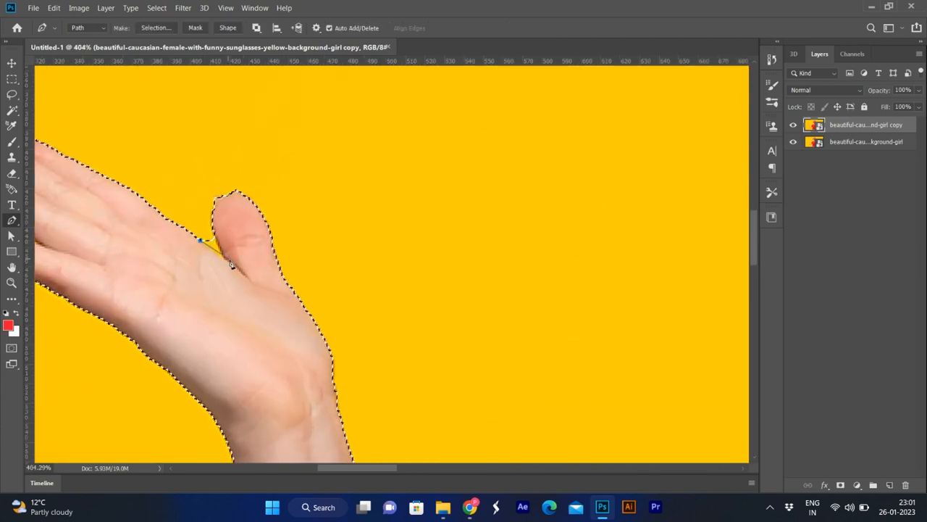
pyautogui.click(212, 219)
pyautogui.moveTo(234, 191); pyautogui.dragTo(263, 195)
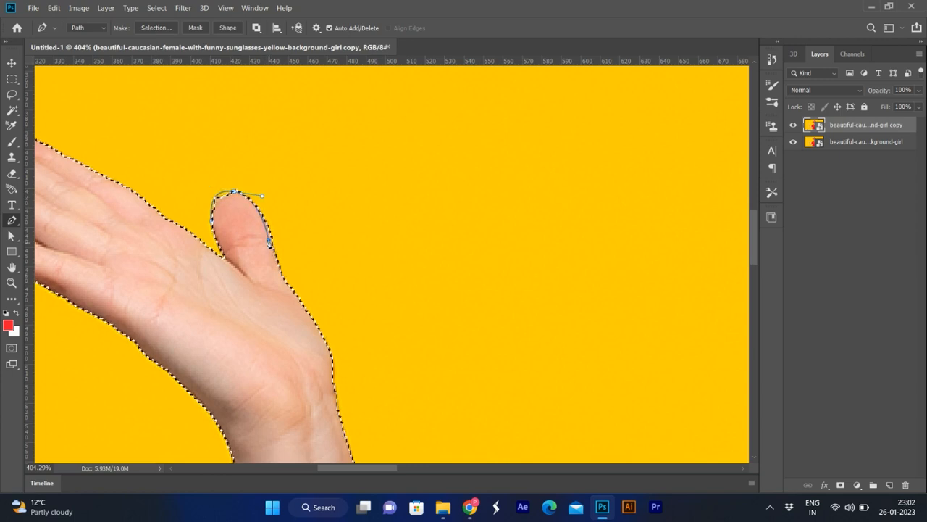
pyautogui.moveTo(248, 193); pyautogui.dragTo(279, 203)
pyautogui.moveTo(215, 147); pyautogui.dragTo(190, 157)
pyautogui.press('Escape')
# Step: Subtract the yellow gap between the right-side sleeve and forearm from the selection with a closed Pen path
pyautogui.scroll(-8, 218, 204)
pyautogui.scroll(5, 638, 351)
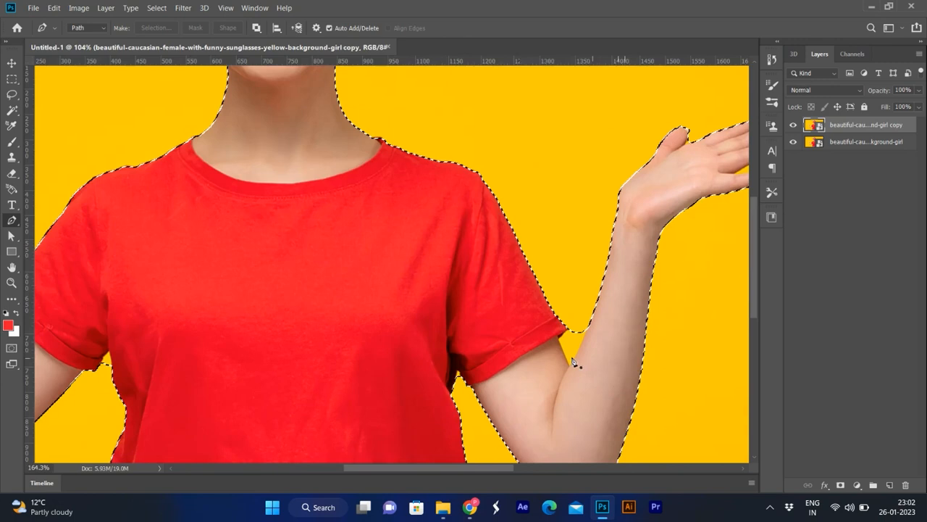
pyautogui.click(567, 330)
pyautogui.click(555, 340)
pyautogui.click(571, 378)
pyautogui.click(596, 329)
pyautogui.click(568, 329)
pyautogui.hotkey('ctrl', 'alt', 'Return')
# Step: Refine the selection with a Pen path at the small background gap under the right-side sleeve
pyautogui.scroll(-3, 553, 292)
pyautogui.scroll(5, 483, 345)
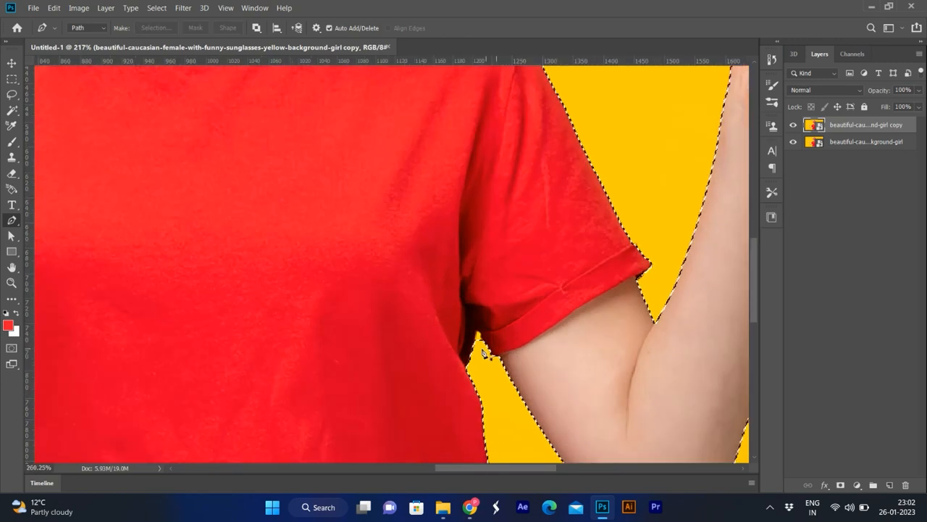
pyautogui.click(475, 328)
pyautogui.click(472, 343)
pyautogui.click(486, 352)
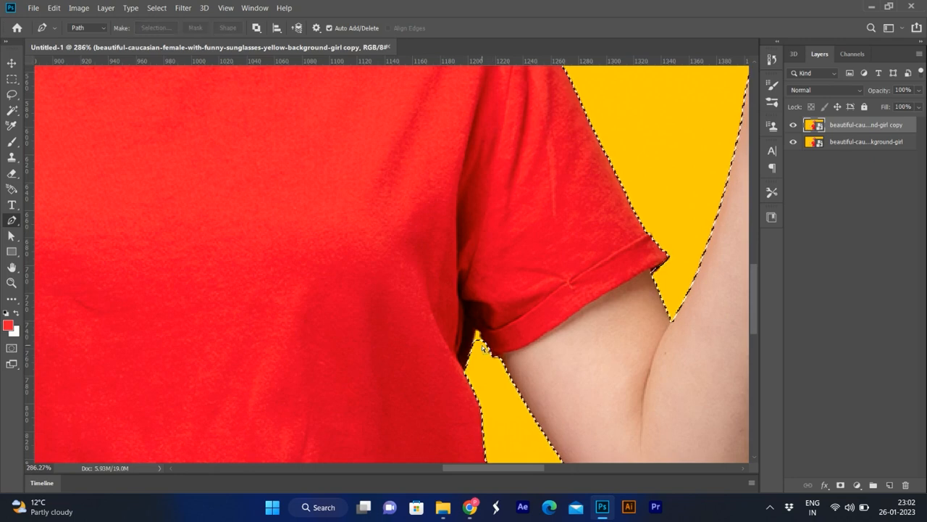
# Step: Subtract the small background gap under the left-side sleeve from the selection with a closed Pen path
pyautogui.scroll(-4, 482, 345)
pyautogui.scroll(4, 297, 290)
pyautogui.click(278, 293)
pyautogui.click(297, 263)
pyautogui.click(301, 298)
pyautogui.click(278, 293)
pyautogui.hotkey('ctrl', 'alt', 'Return')
# Step: Copy the selected woman to a new layer and delete the duplicate photo layer beneath it
pyautogui.scroll(-4, 281, 291)
pyautogui.scroll(2, 422, 213)
pyautogui.scroll(-1, 540, 153)
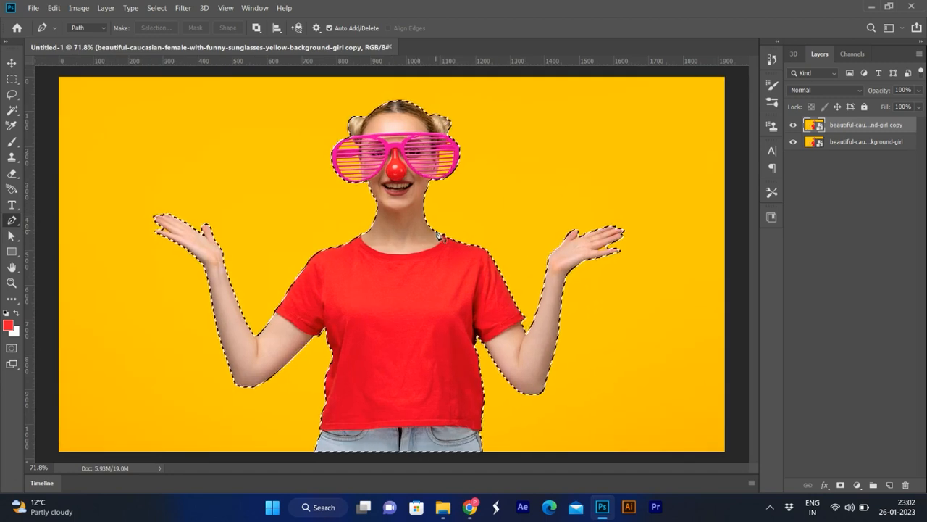
pyautogui.hotkey('ctrl', 'j')
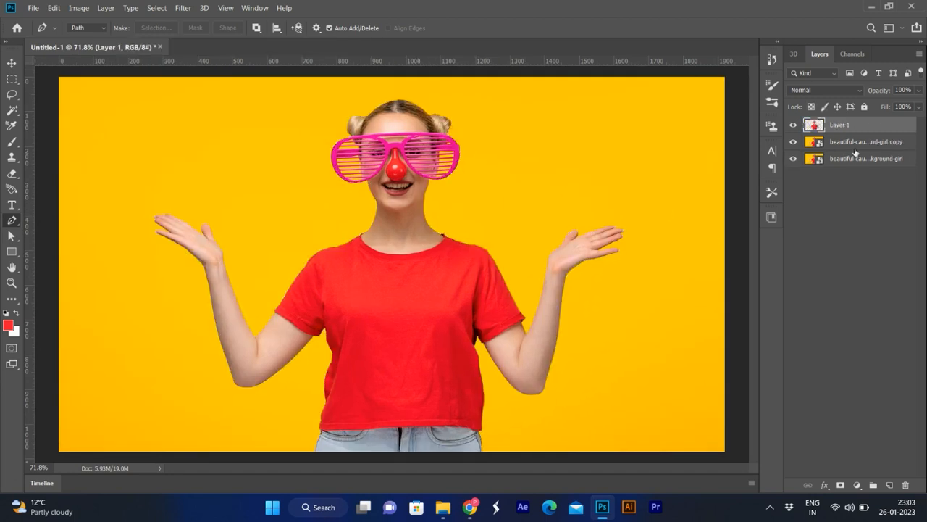
pyautogui.click(863, 141)
pyautogui.press('Delete')
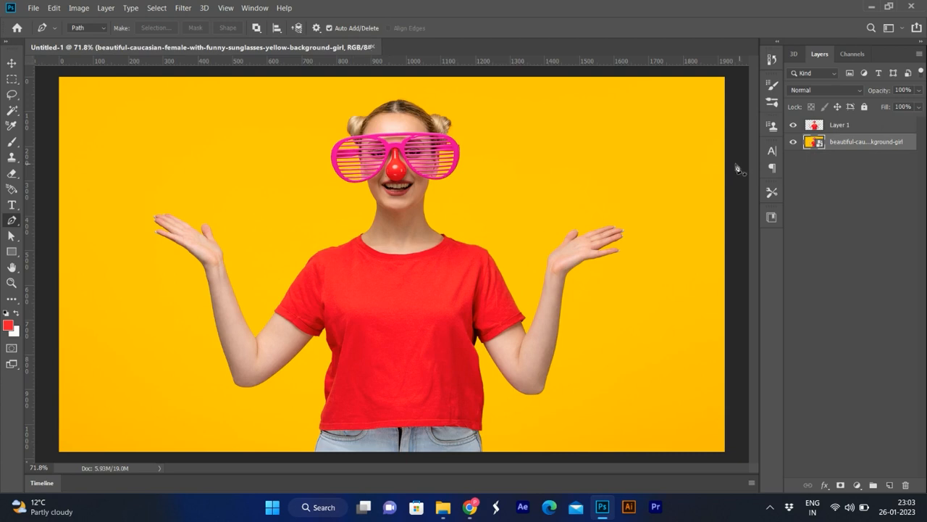
# Step: Add a red Solid Color fill layer (#fa1a33) between the cut-out woman and the original photo
pyautogui.press('v')
pyautogui.hotkey('ctrl', '0')
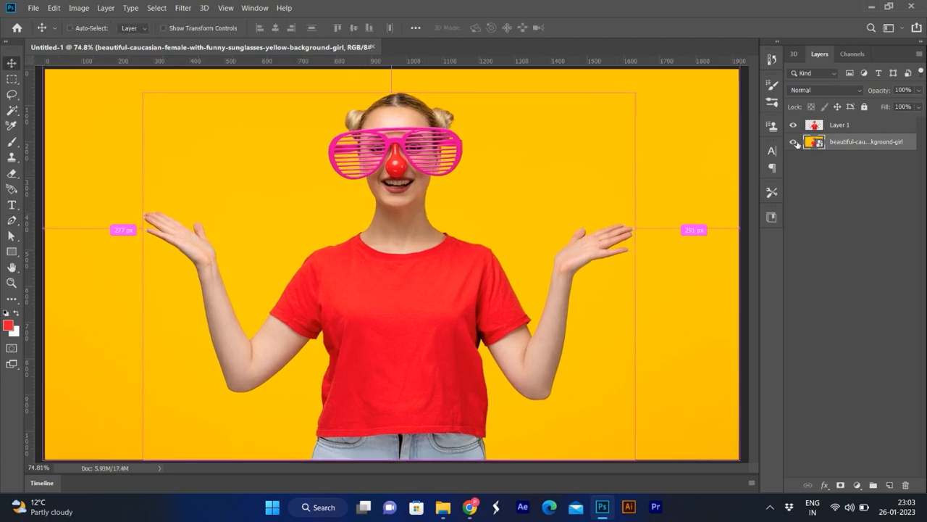
pyautogui.click(794, 142)
pyautogui.click(795, 143)
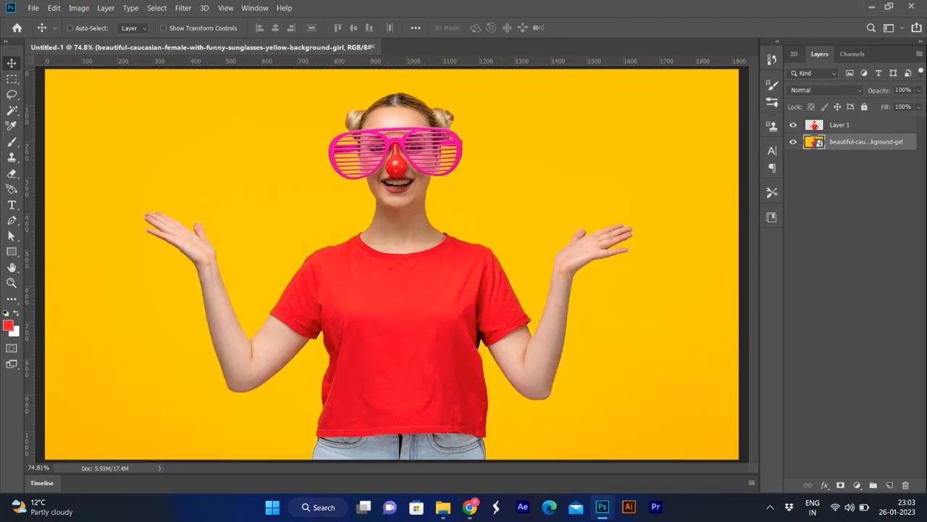
pyautogui.click(857, 484)
pyautogui.click(867, 279)
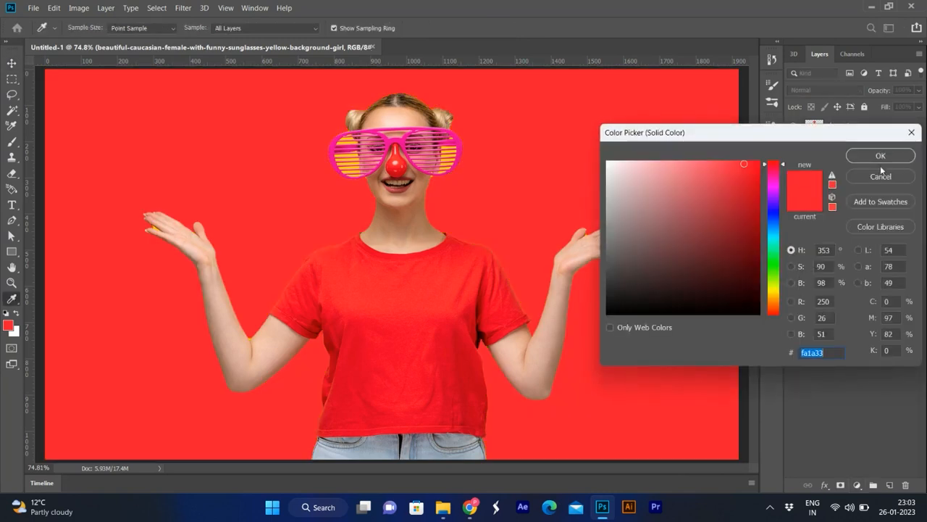
pyautogui.click(880, 156)
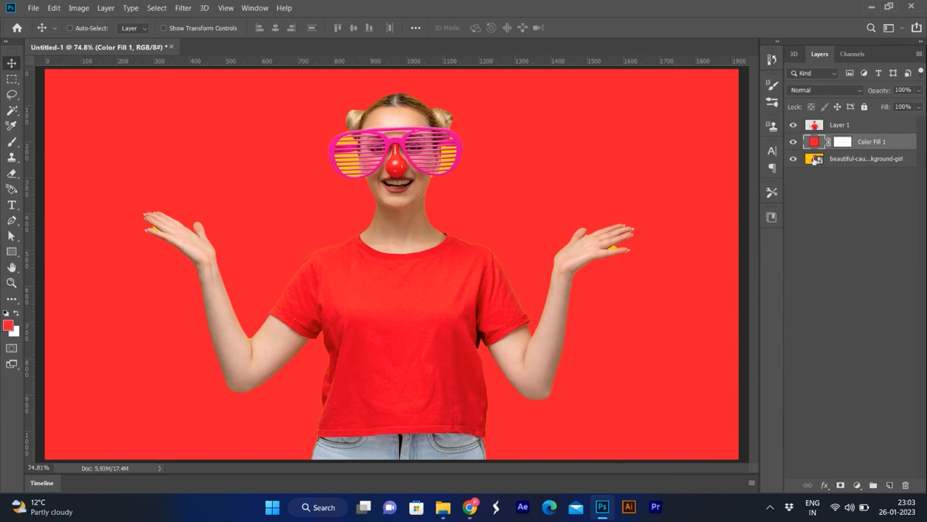
pyautogui.click(794, 142)
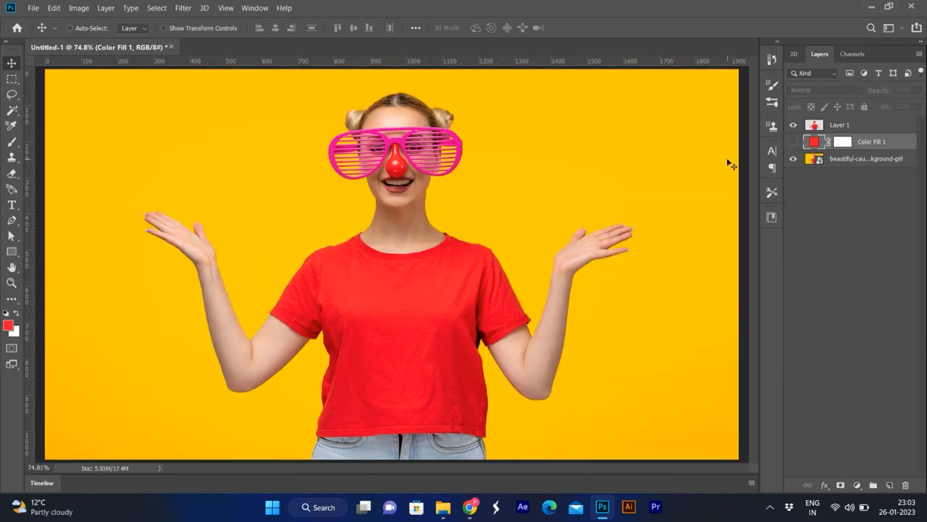
pyautogui.press('i')
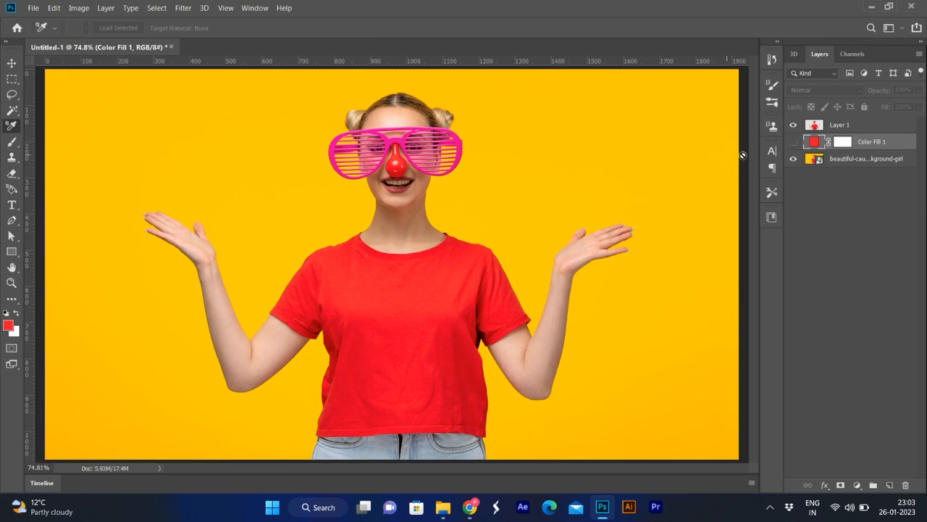
pyautogui.click(794, 142)
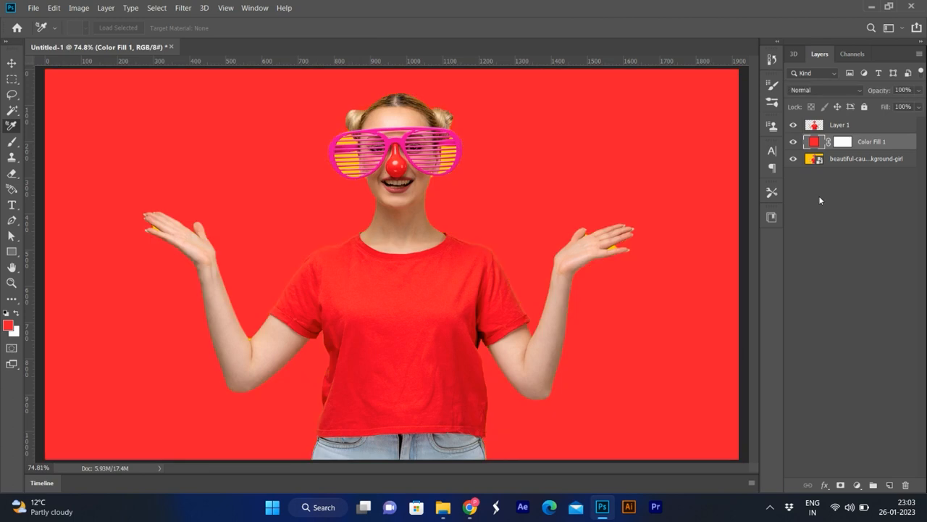
pyautogui.click(858, 485)
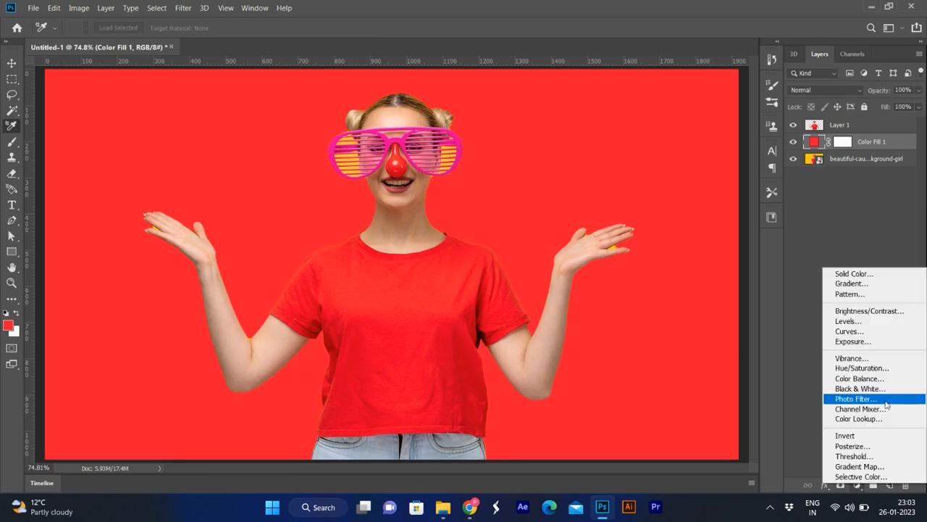
pyautogui.click(455, 145)
# Step: Apply a reversed radial Gradient Overlay to the fill layer, white centre to orange edges, at 100% opacity and 150% scale
pyautogui.scroll(5, 436, 134)
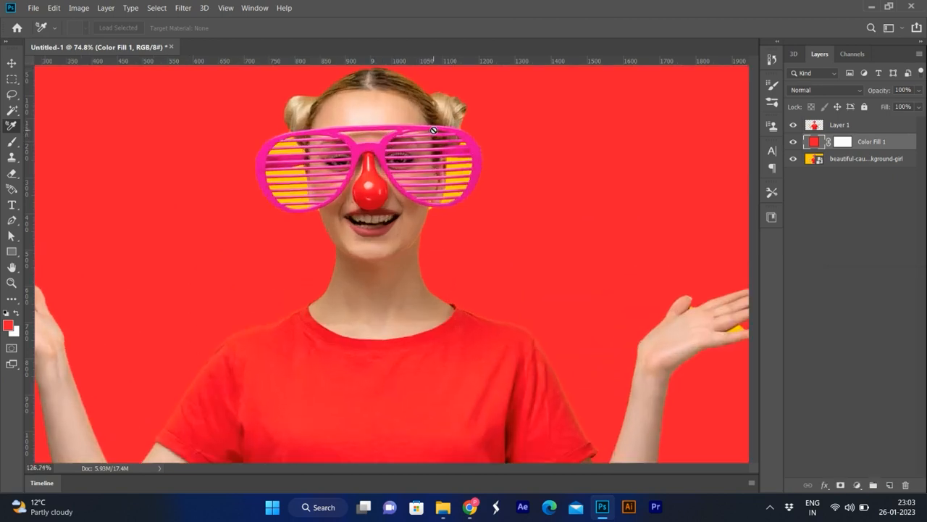
pyautogui.click(824, 484)
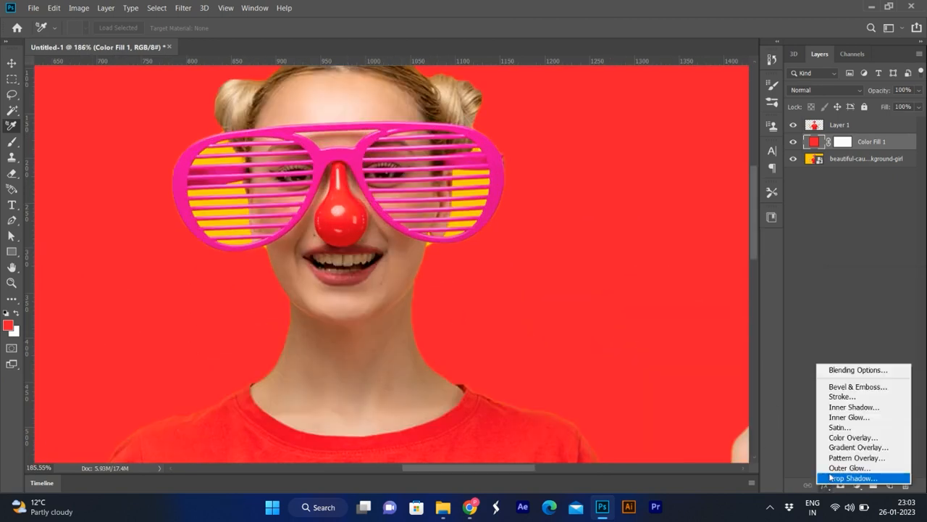
pyautogui.click(860, 448)
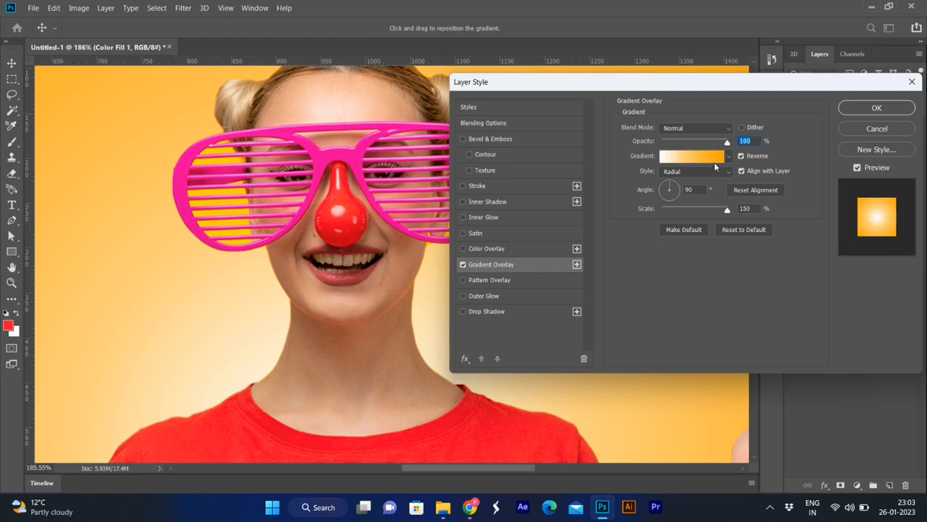
pyautogui.click(712, 160)
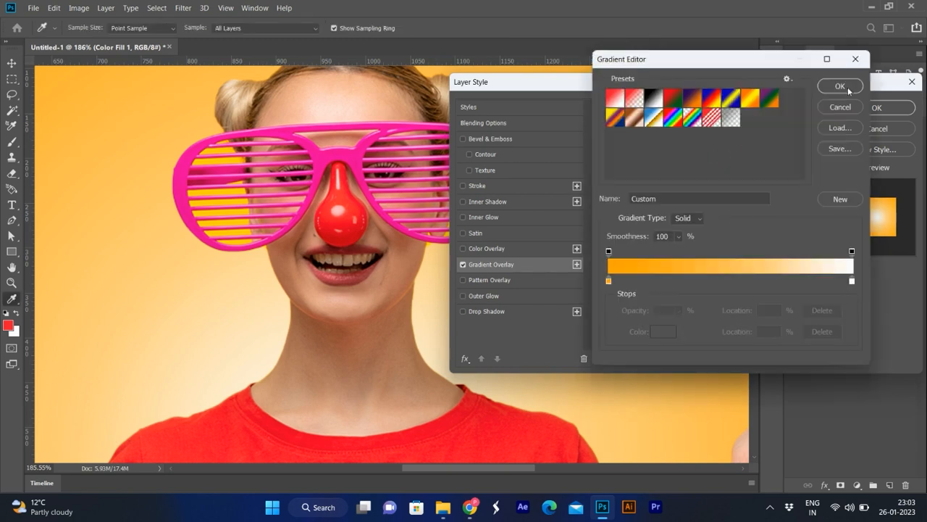
pyautogui.click(840, 86)
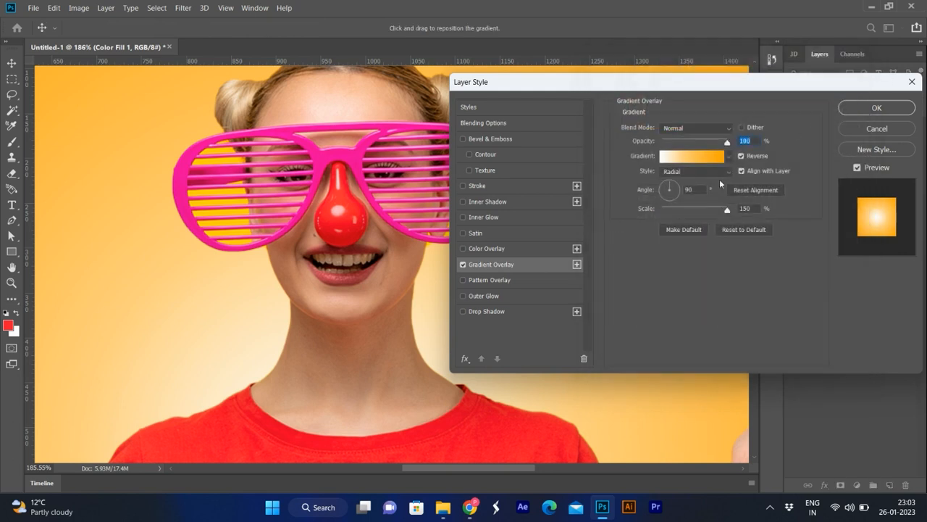
pyautogui.click(743, 156)
pyautogui.click(742, 155)
pyautogui.click(876, 107)
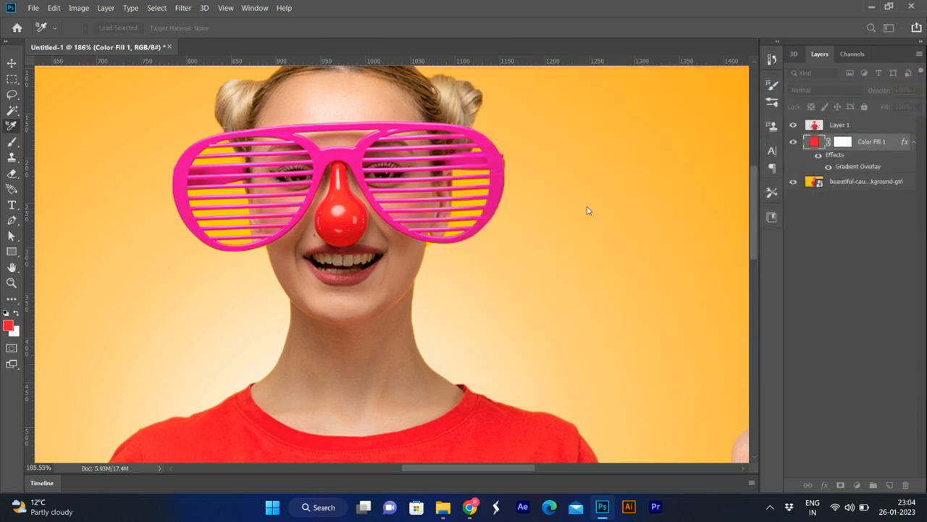
# Step: Hide the original photo layer and make the cut-out layer, Layer 1, active
pyautogui.hotkey('ctrl', '0')
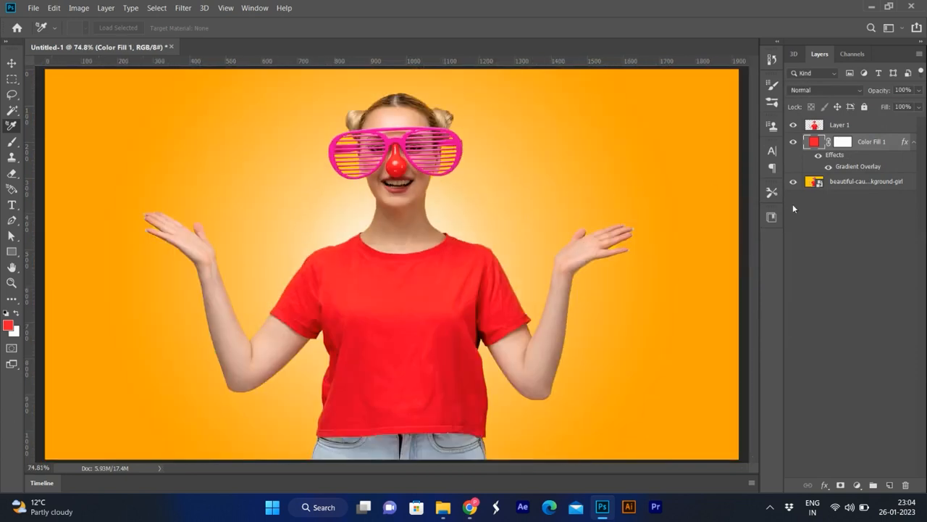
pyautogui.click(793, 142)
pyautogui.click(792, 142)
pyautogui.click(841, 125)
pyautogui.press('v')
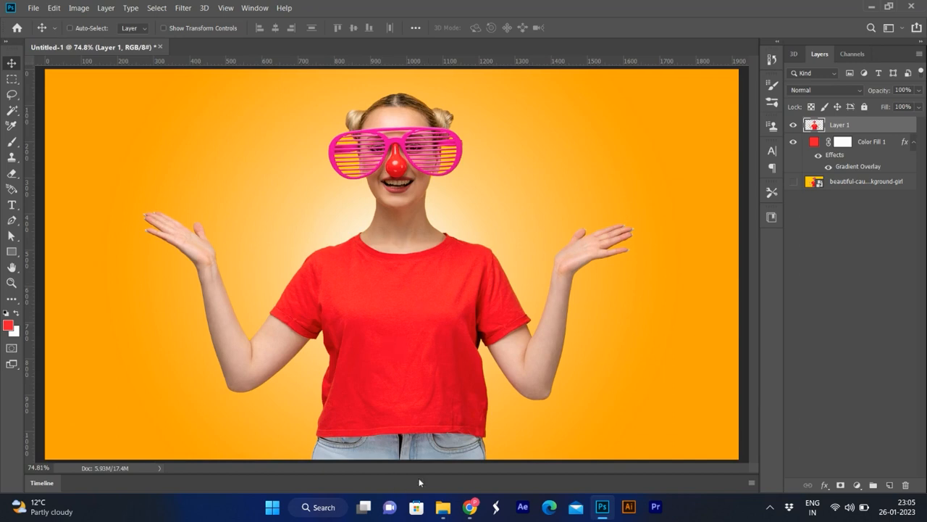
# Step: Place the dripping image above Layer 1, scaled to 18.39% and positioned over the lower half of the T-shirt
pyautogui.click(442, 507)
pyautogui.moveTo(282, 151); pyautogui.dragTo(415, 289)
pyautogui.hotkey('alt', 'Tab')
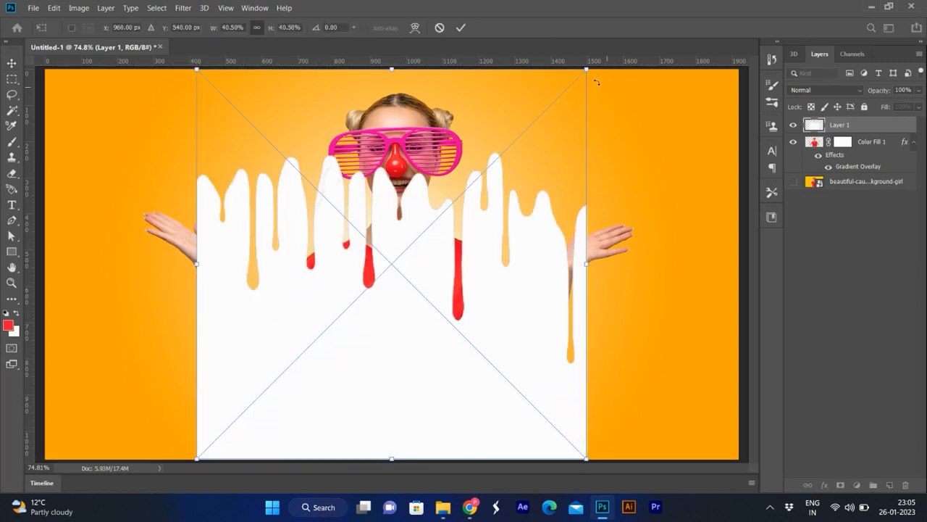
pyautogui.moveTo(587, 71); pyautogui.dragTo(371, 345)
pyautogui.moveTo(333, 405); pyautogui.dragTo(442, 403)
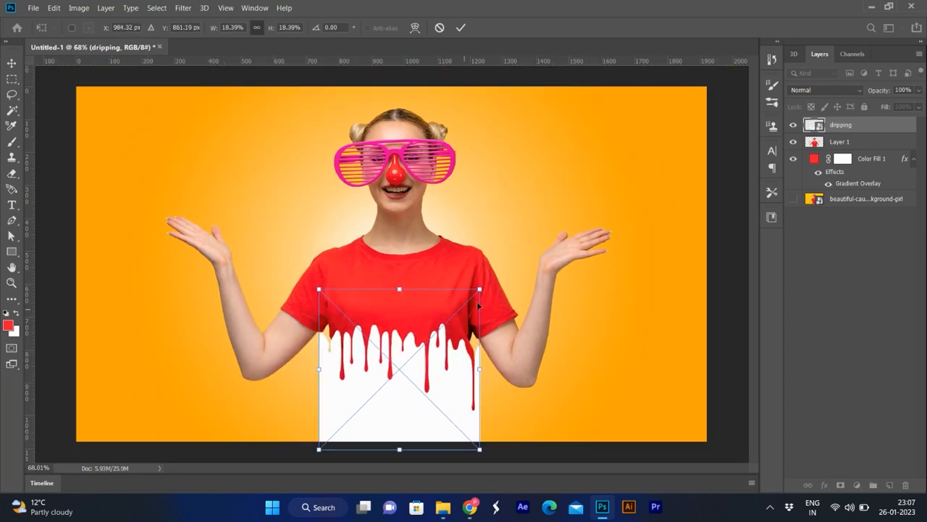
pyautogui.press('Return')
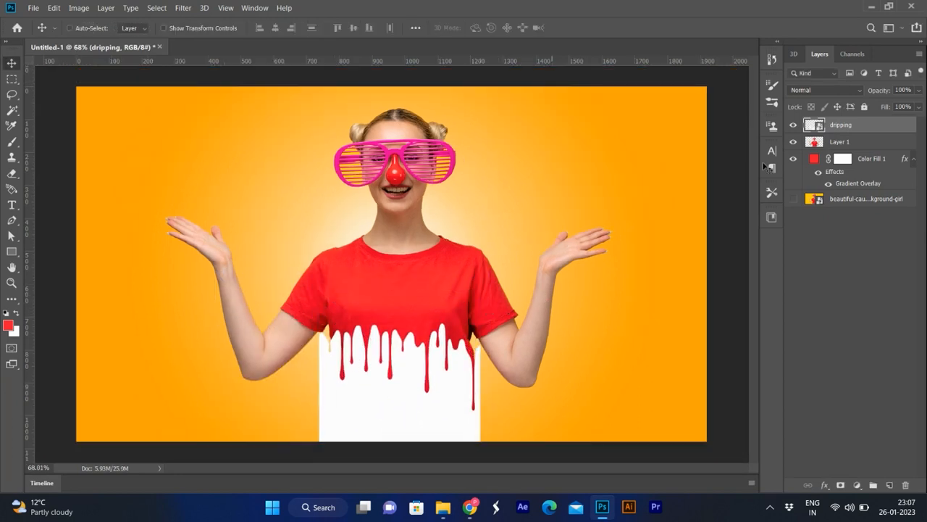
# Step: Mask Layer 1 with the inverted outline of the dripping layer, and hide the dripping layer
pyautogui.keyDown('ctrl'); pyautogui.click(815, 126); pyautogui.keyUp('ctrl')
pyautogui.click(841, 140)
pyautogui.hotkey('ctrl', 'shift', 'i')
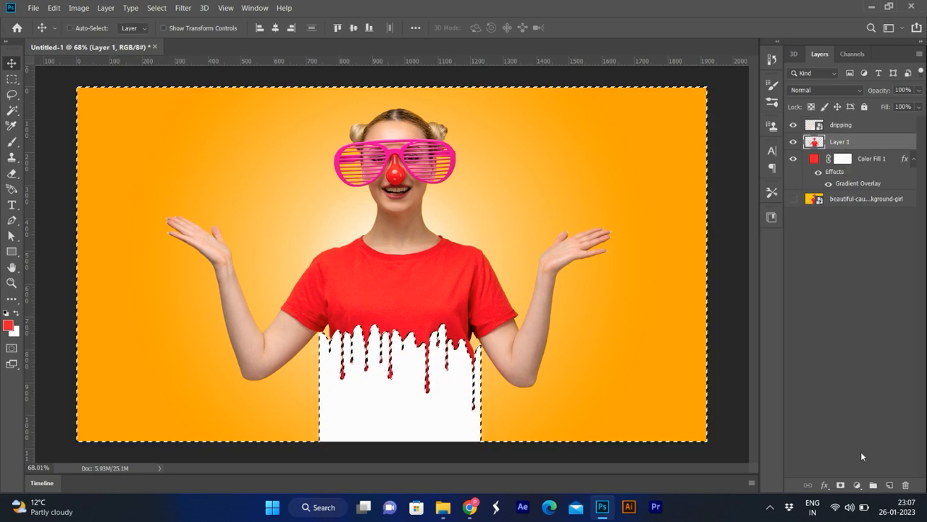
pyautogui.click(840, 485)
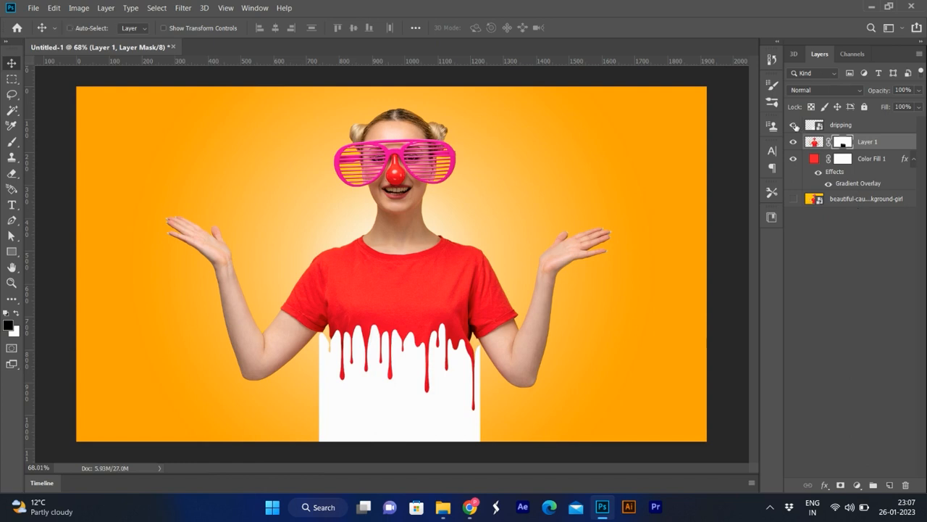
pyautogui.click(796, 127)
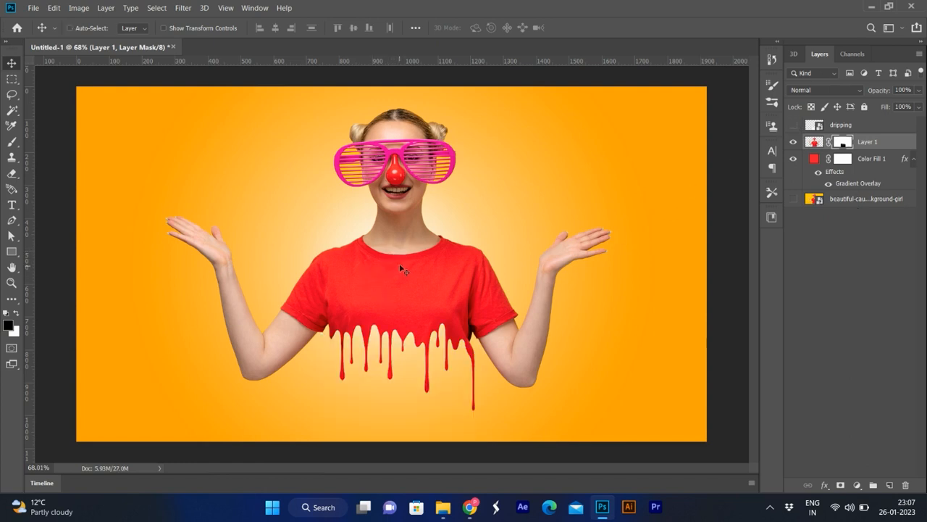
# Step: Add a Multiply Drop Shadow to Layer 1 in colour #242424, with 100% opacity, 4 px distance and 4% spread
pyautogui.scroll(1, 410, 258)
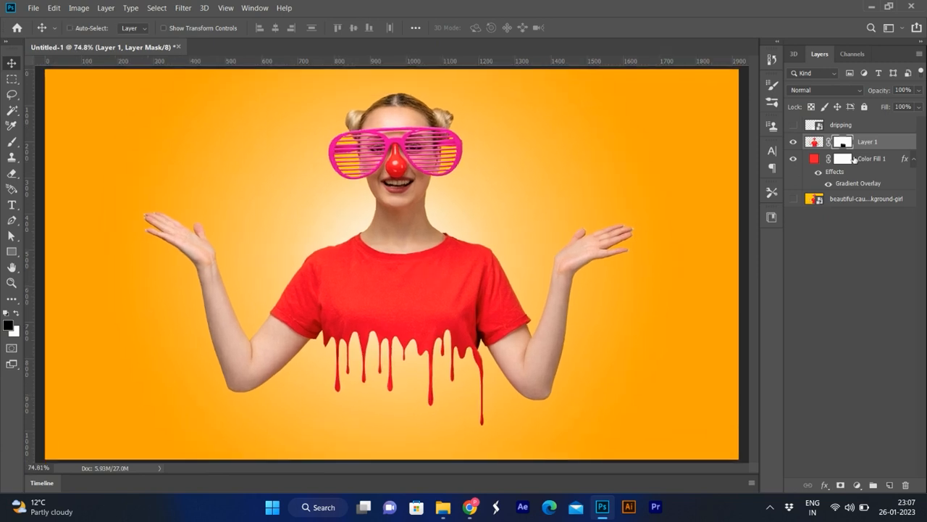
pyautogui.click(815, 142)
pyautogui.click(824, 482)
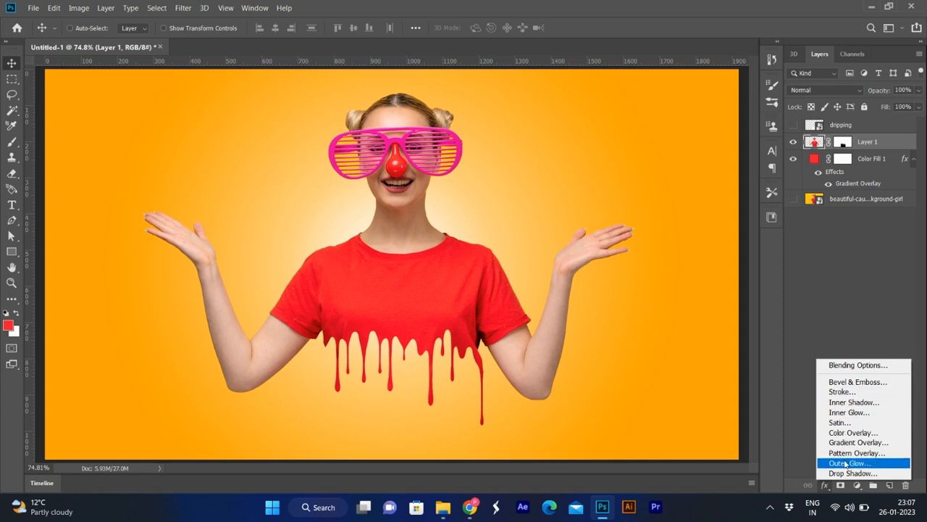
pyautogui.click(852, 472)
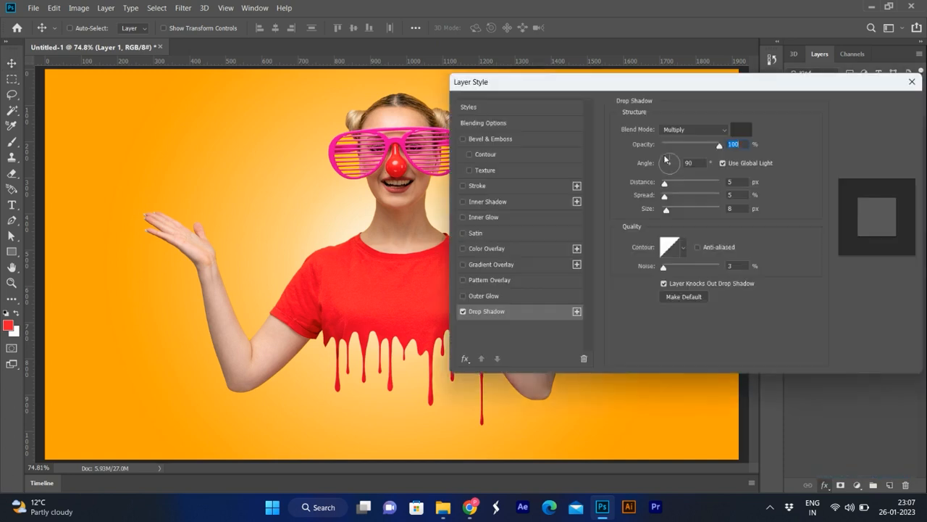
pyautogui.click(742, 129)
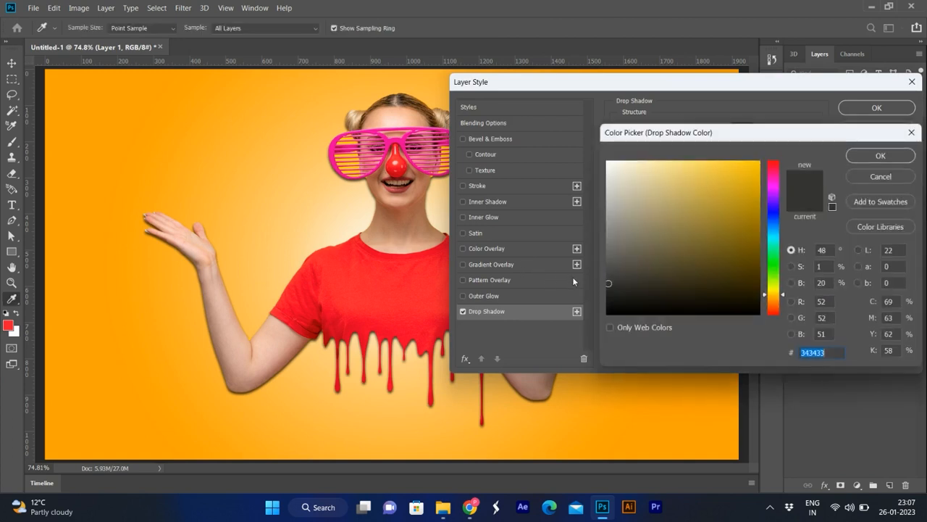
pyautogui.write('242424')
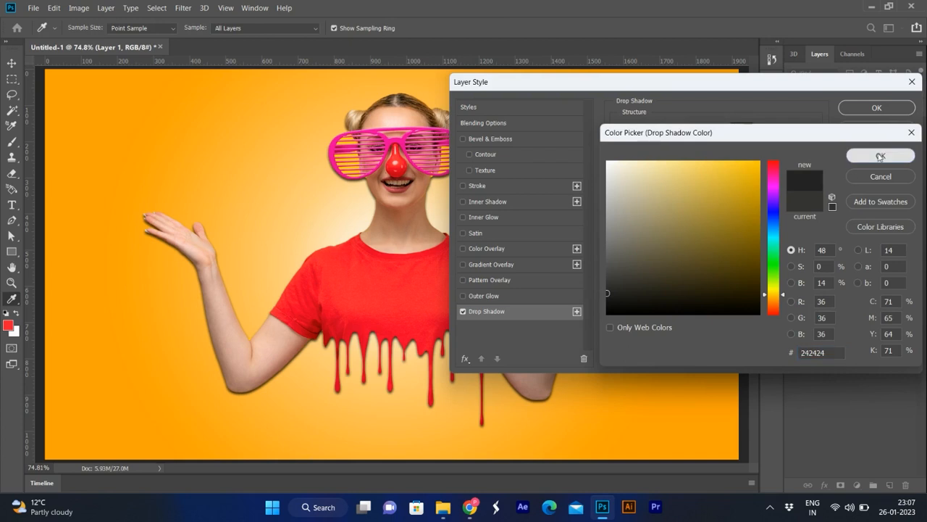
pyautogui.click(880, 157)
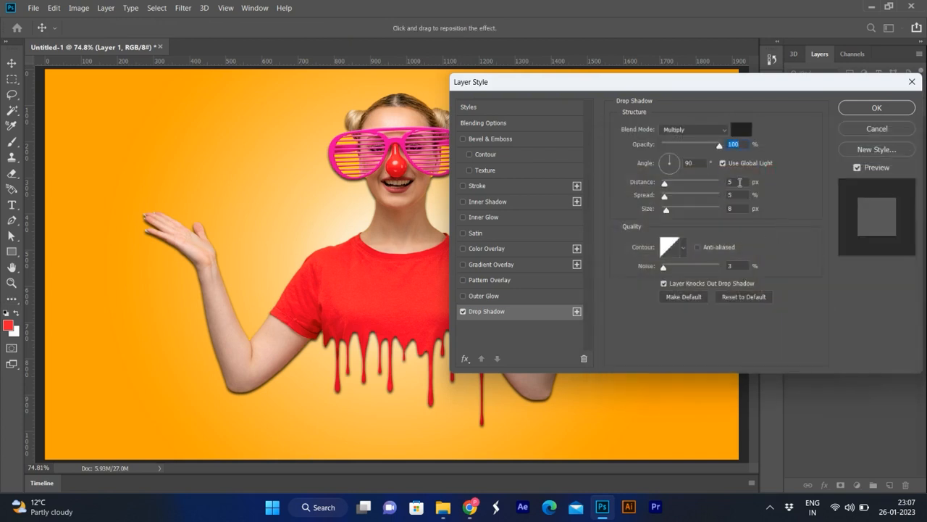
pyautogui.press('Down')
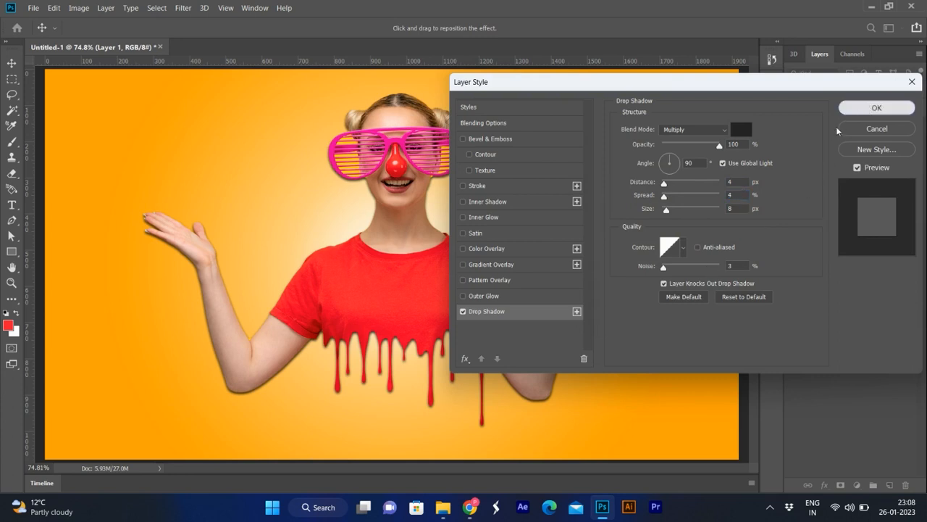
pyautogui.click(871, 110)
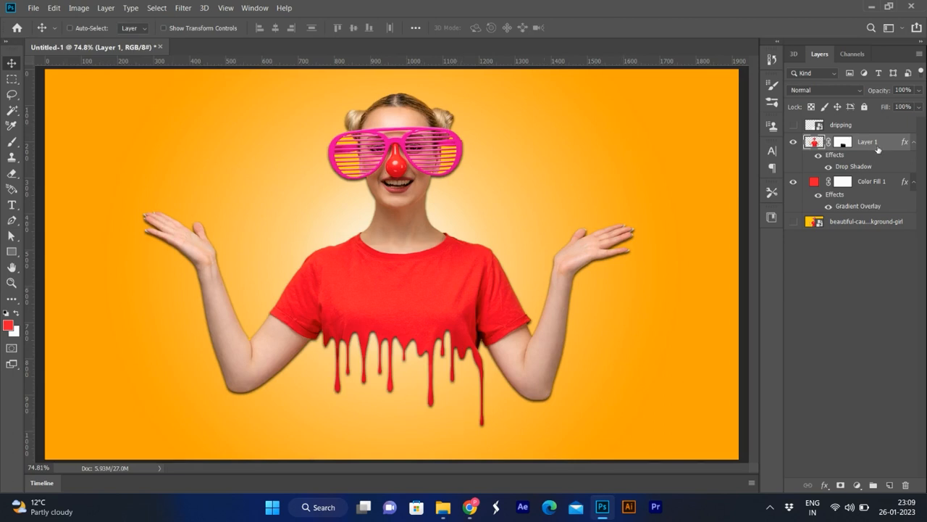
# Step: Create a blank layer above Layer 1 and choose the "Kyle's Spatter Brushes - Supre..." brush from the Special Effects Brushes
pyautogui.hotkey('ctrl', 'shift', 'n')
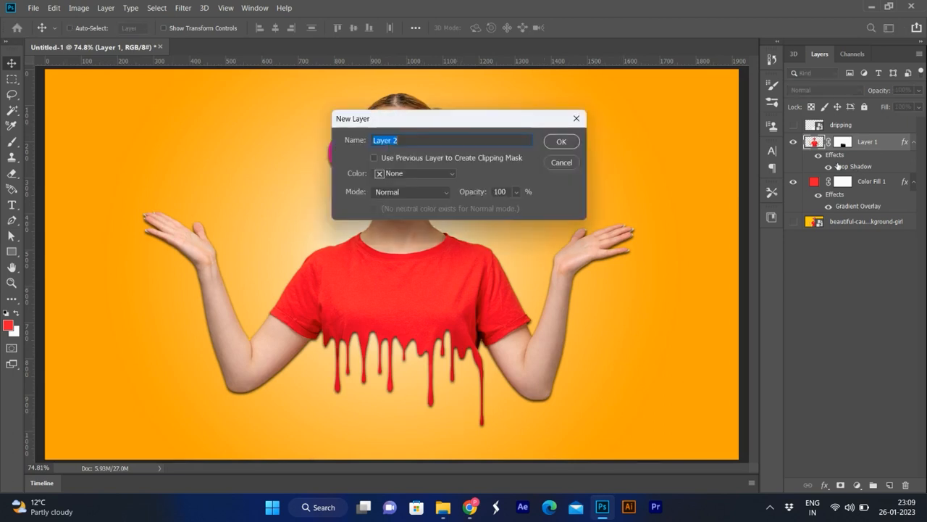
pyautogui.press('Return')
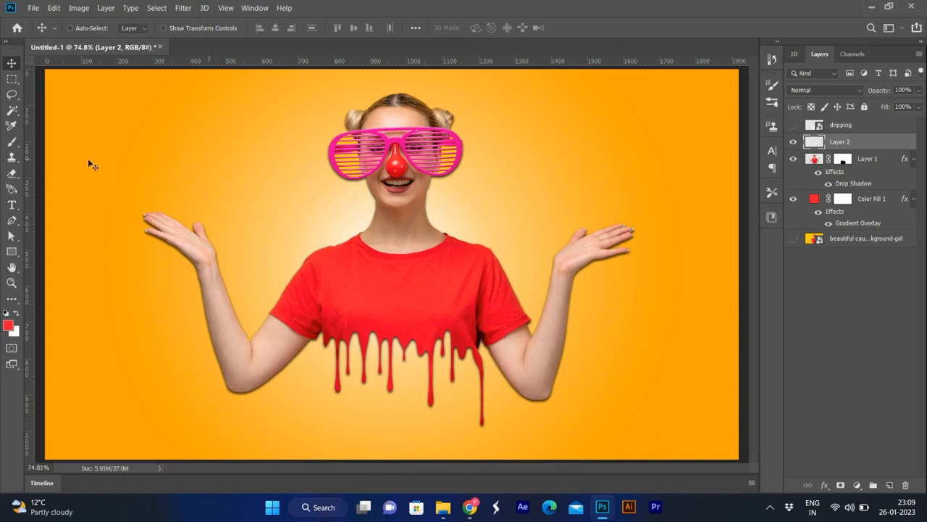
pyautogui.click(11, 142)
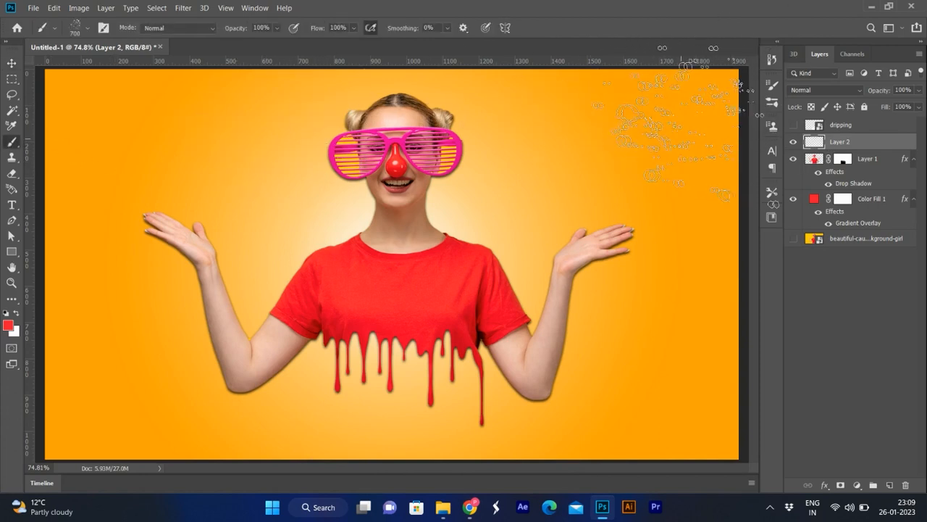
pyautogui.click(773, 101)
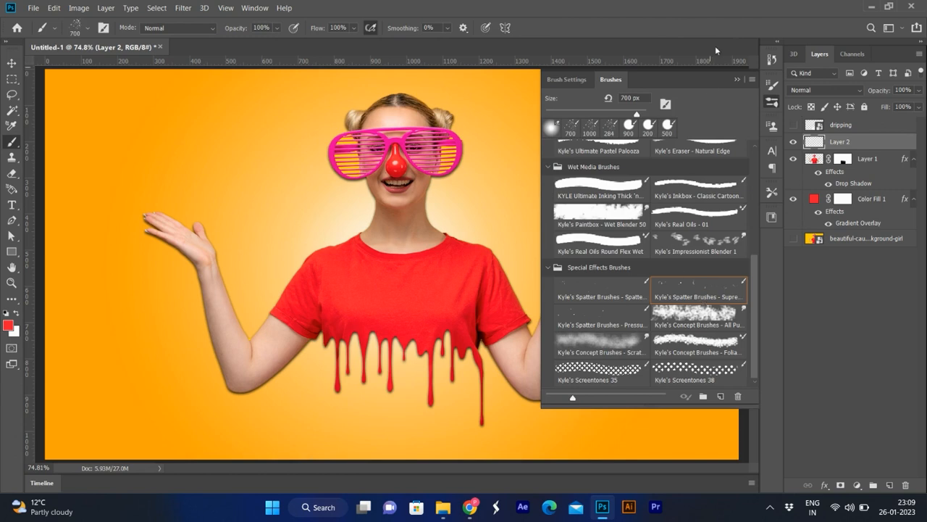
pyautogui.click(680, 286)
pyautogui.click(738, 78)
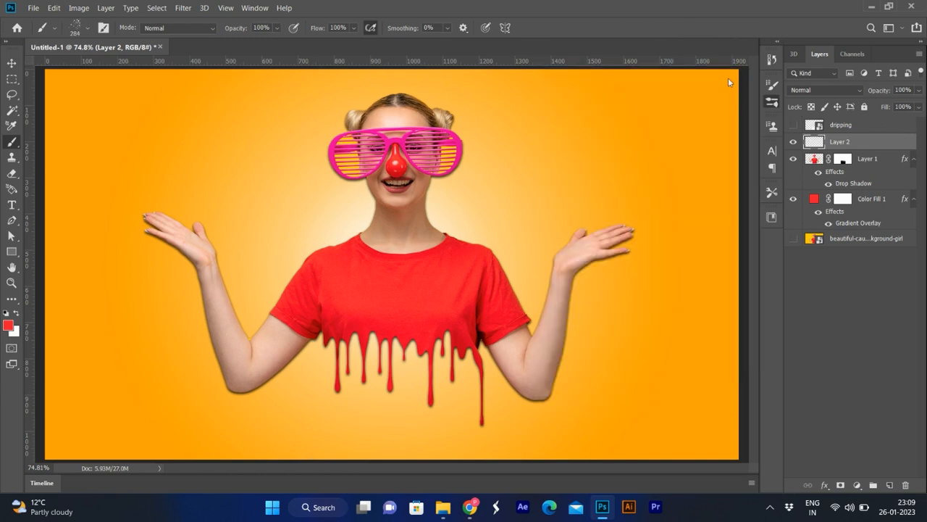
# Step: Paint red spatter on Layer 2 around both sides of the woman's head and shoulders, enlarging the brush to 400 px
pyautogui.click(483, 223)
pyautogui.press('[')
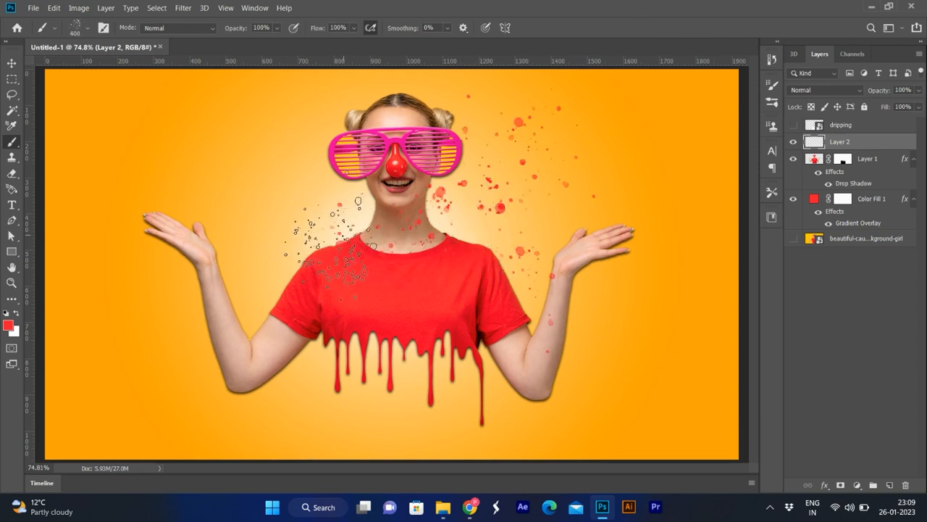
pyautogui.click(312, 218)
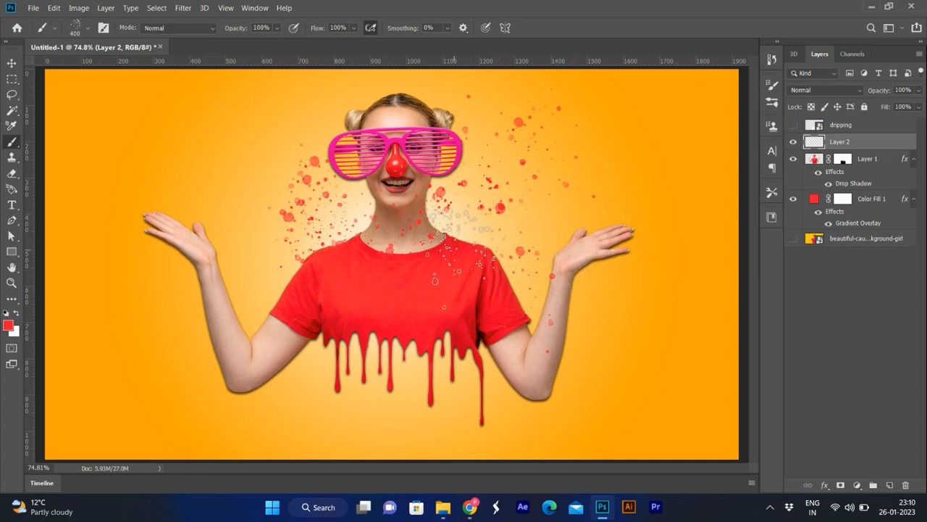
# Step: Move the spatter layer beneath Layer 1 and shift the spatter slightly left and down behind the woman
pyautogui.press('v')
pyautogui.press('v')
pyautogui.hotkey('ctrl', '[')
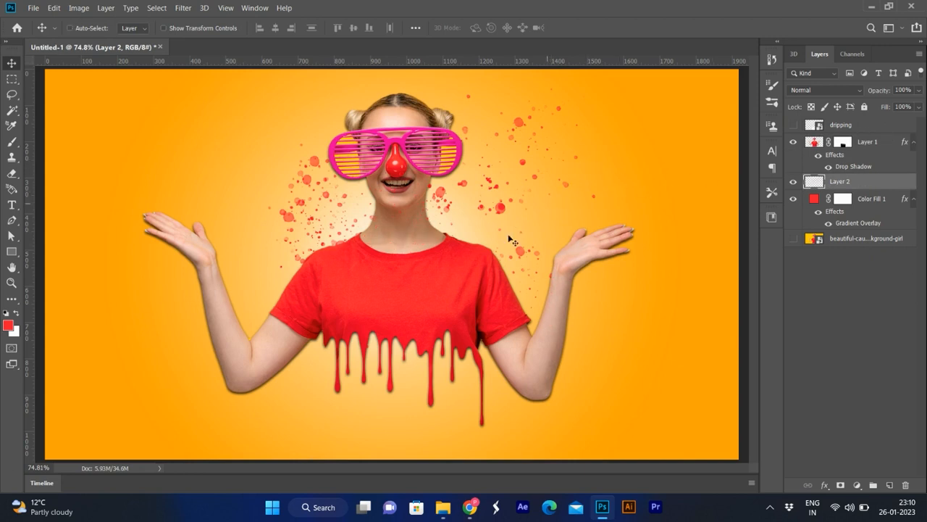
pyautogui.moveTo(501, 210)
pyautogui.mouseDown()
pyautogui.moveTo(507, 183)
pyautogui.moveTo(488, 214)
pyautogui.mouseUp()
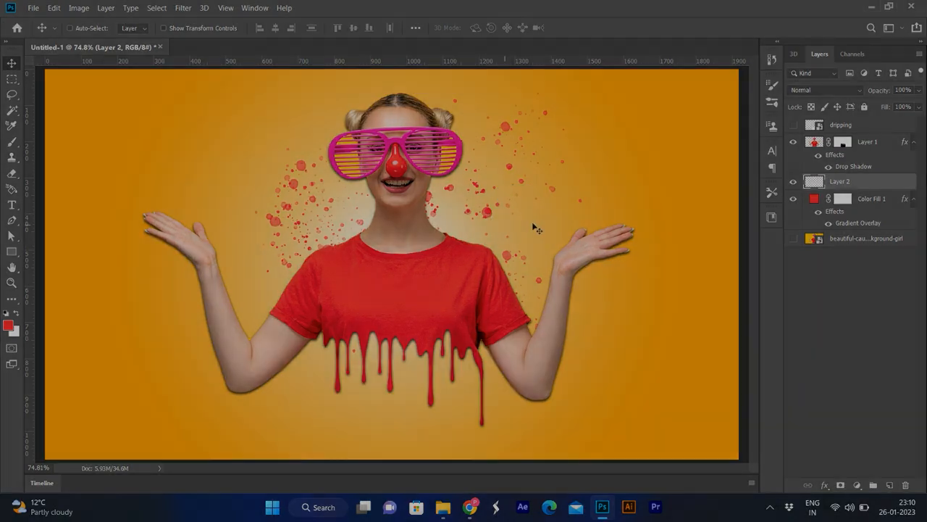